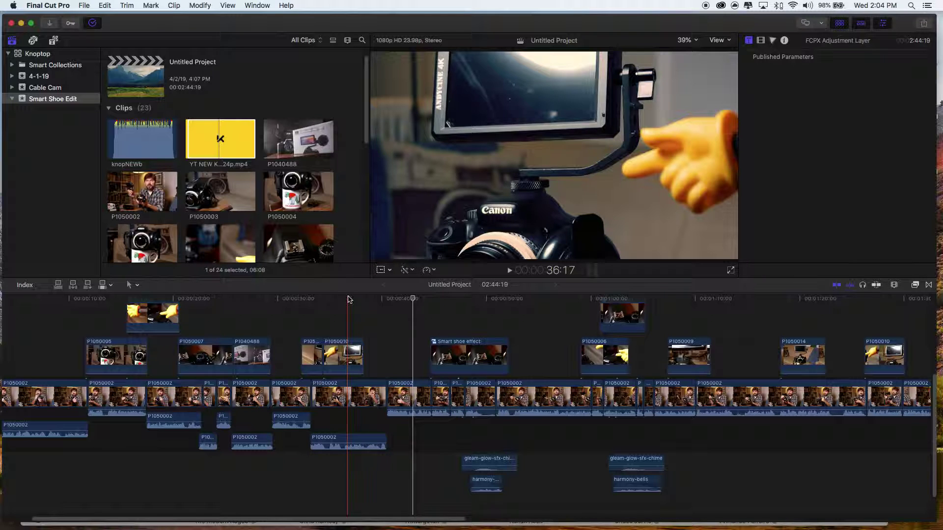
# Play the project timeline from about 43 seconds through the end of the Smart shoe effect clip.
pyautogui.click(415, 301)
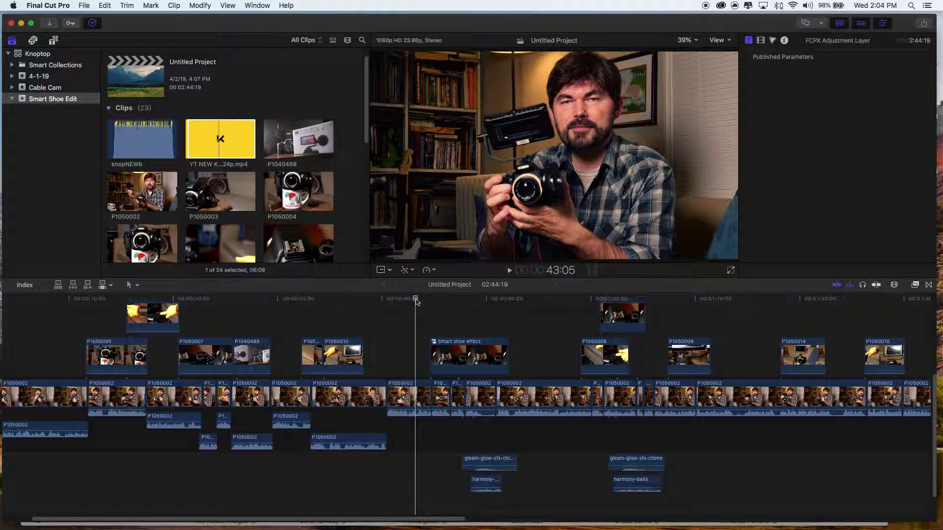
pyautogui.press('space')
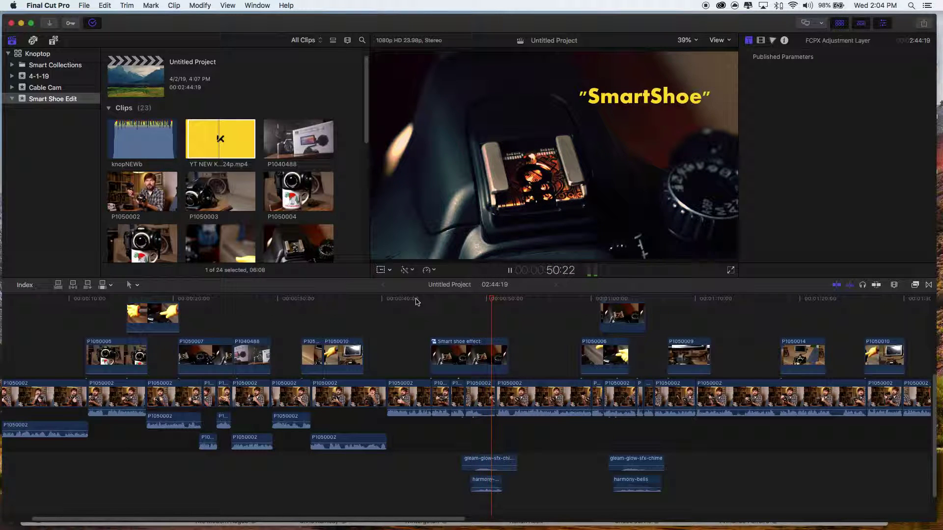
pyautogui.press('space')
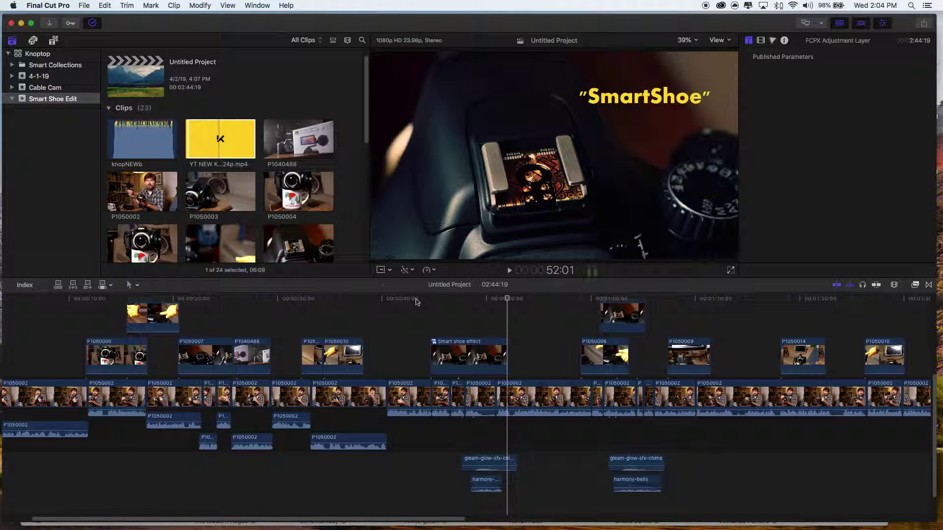
# Open the Smart shoe effect compound clip in its own timeline and look over its stacked clips.
pyautogui.click(447, 347)
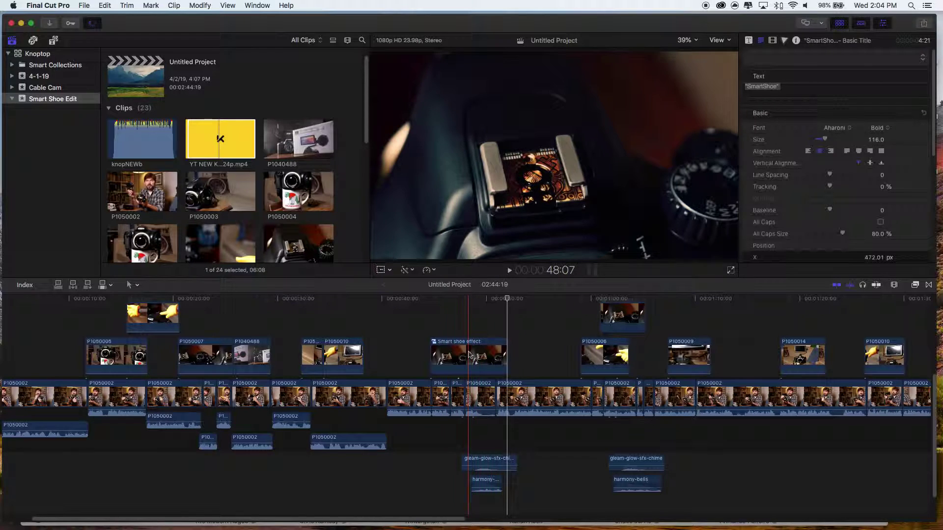
pyautogui.click(469, 356)
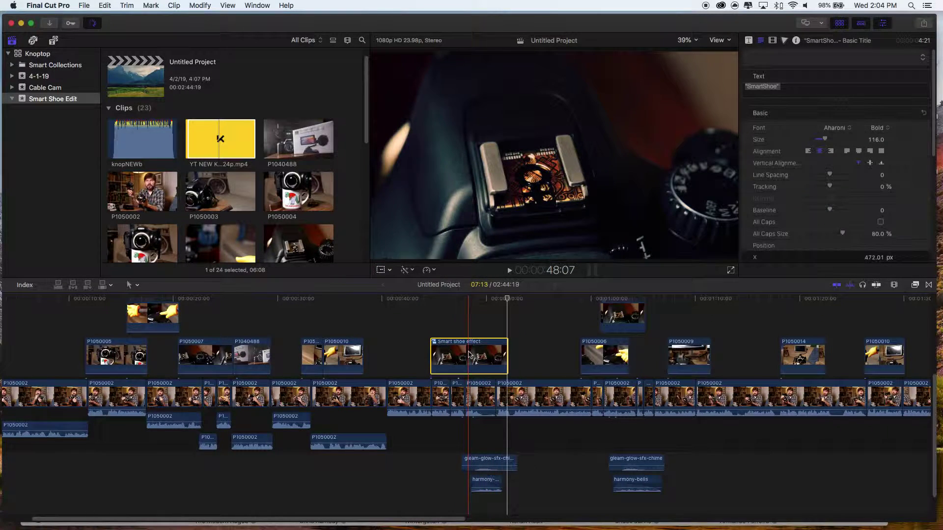
pyautogui.doubleClick(469, 355)
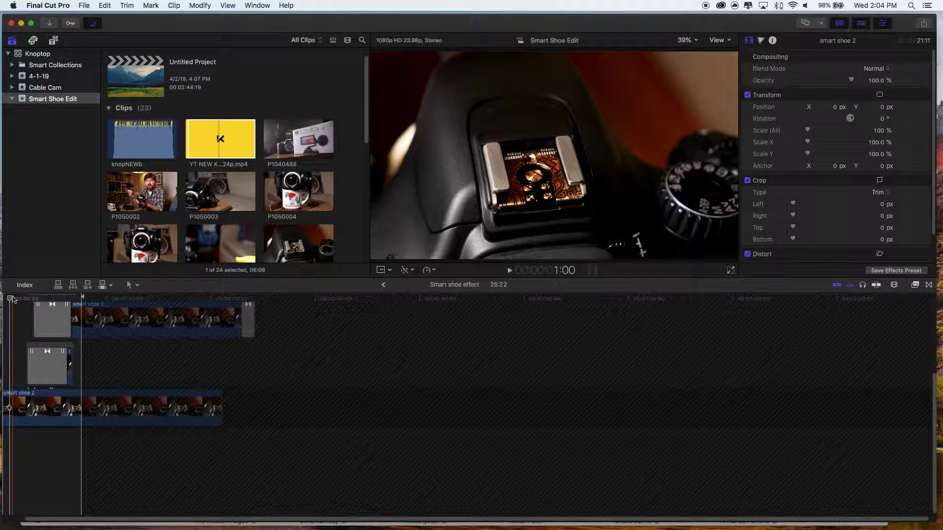
pyautogui.scroll(5, 38, 319)
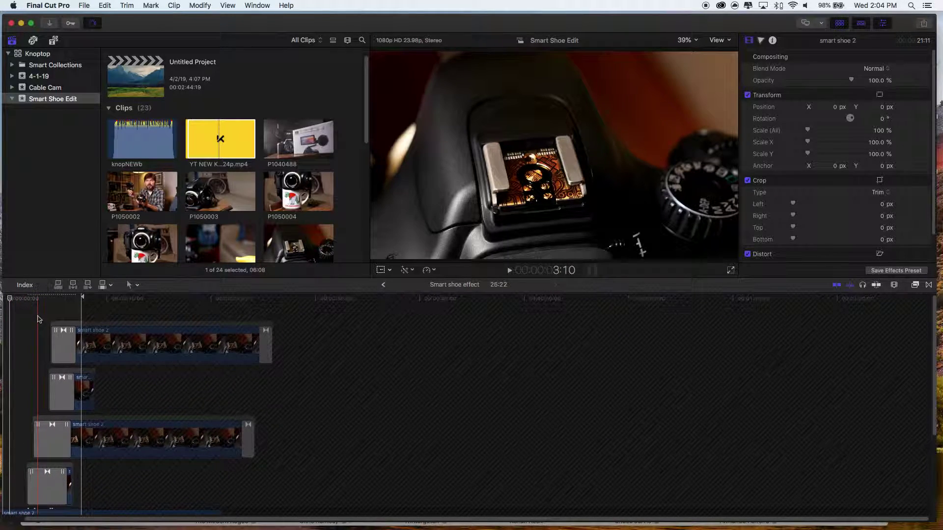
pyautogui.scroll(-3, 39, 343)
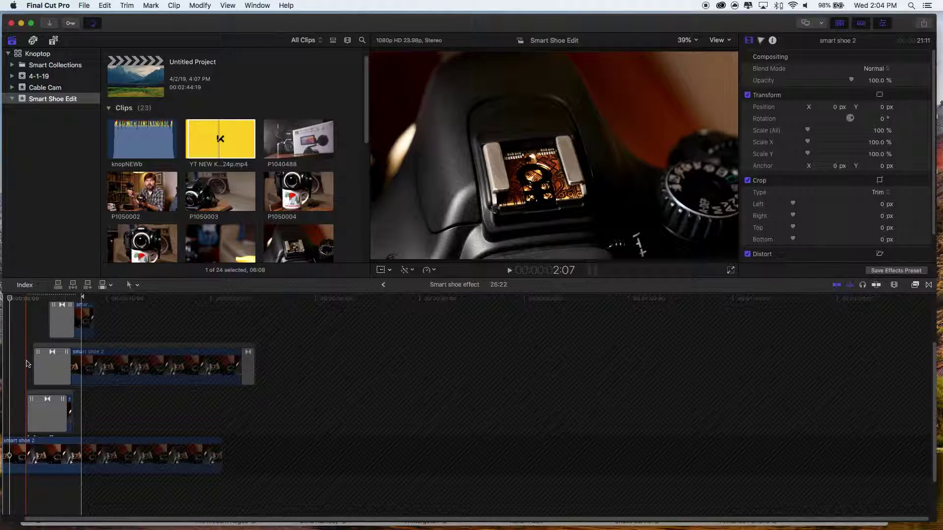
# Switch to Photoshop and look through smart shoe 2.jpg, smart shoe 1.jpg, smart shoe YT .psd and smart shoe .psd.
pyautogui.moveTo(226, 527)
pyautogui.click(421, 518)
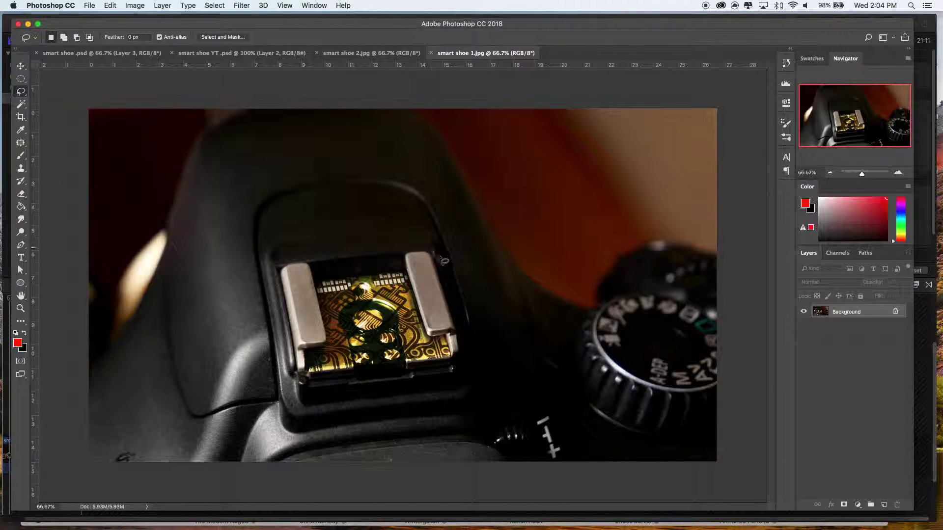
pyautogui.click(381, 54)
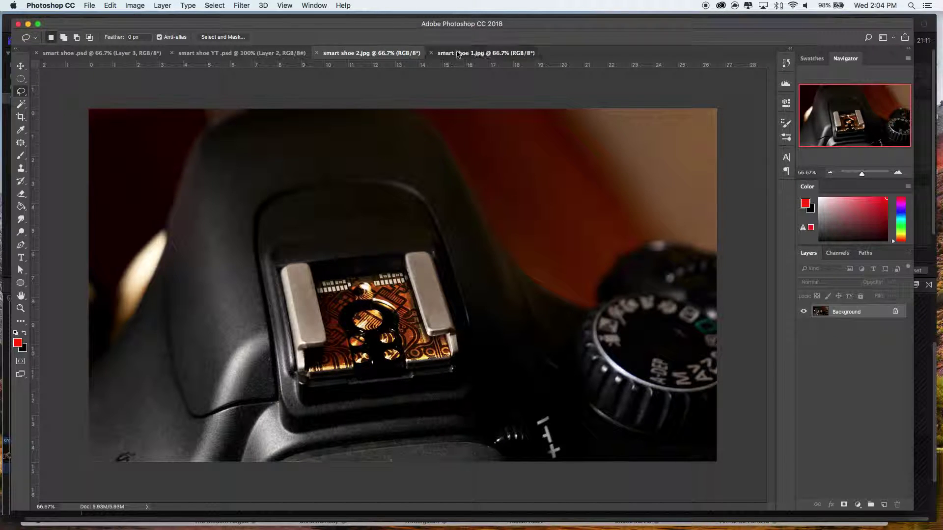
pyautogui.click(459, 54)
pyautogui.click(238, 53)
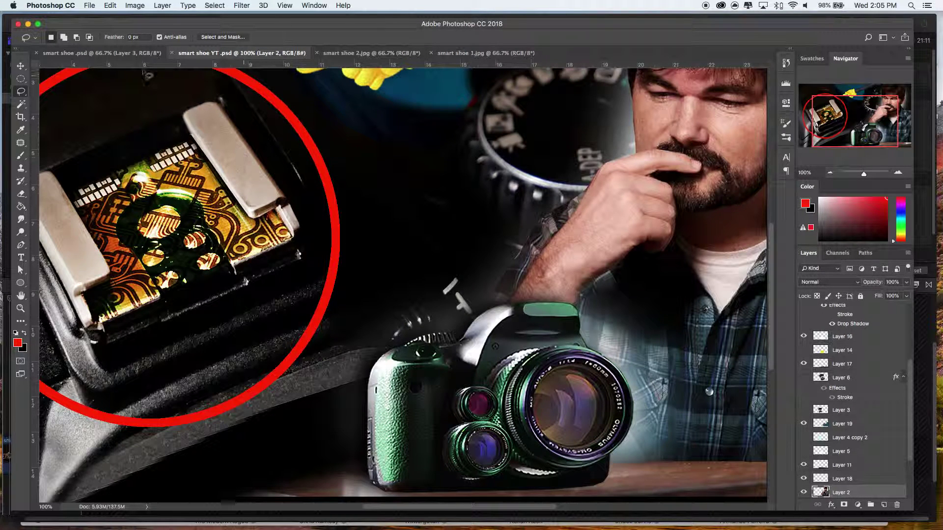
pyautogui.click(114, 54)
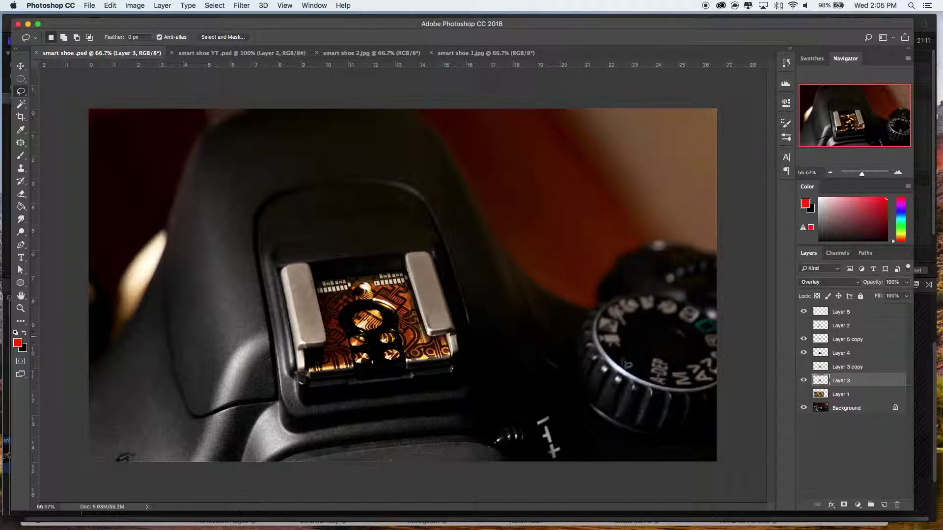
# Hide every layer above the Background in smart shoe .psd to show the original hot shoe photo.
pyautogui.click(803, 339)
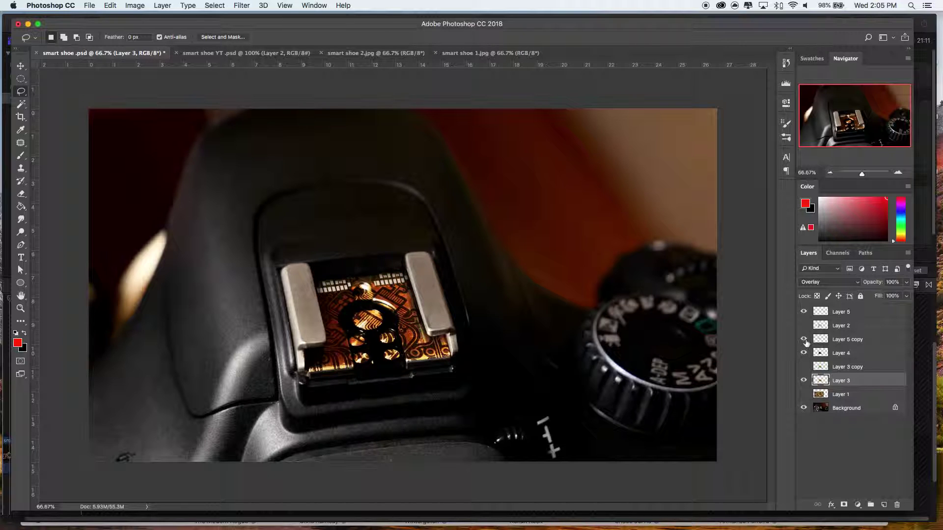
pyautogui.click(803, 313)
pyautogui.click(804, 312)
pyautogui.moveTo(805, 316); pyautogui.dragTo(806, 377)
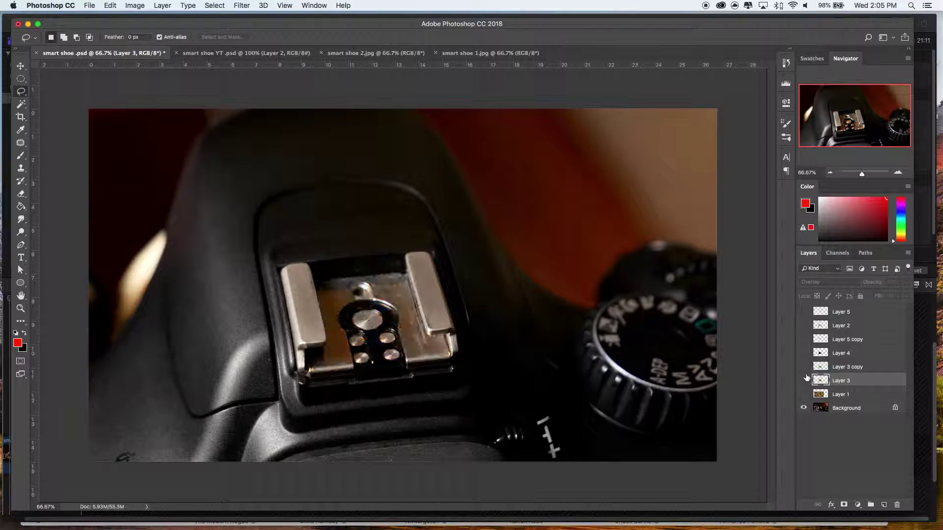
# Show Layer 3, Layer 4, Layer 5 copy and Layer 5 again one by one, checking Layer 2 along the way.
pyautogui.click(804, 380)
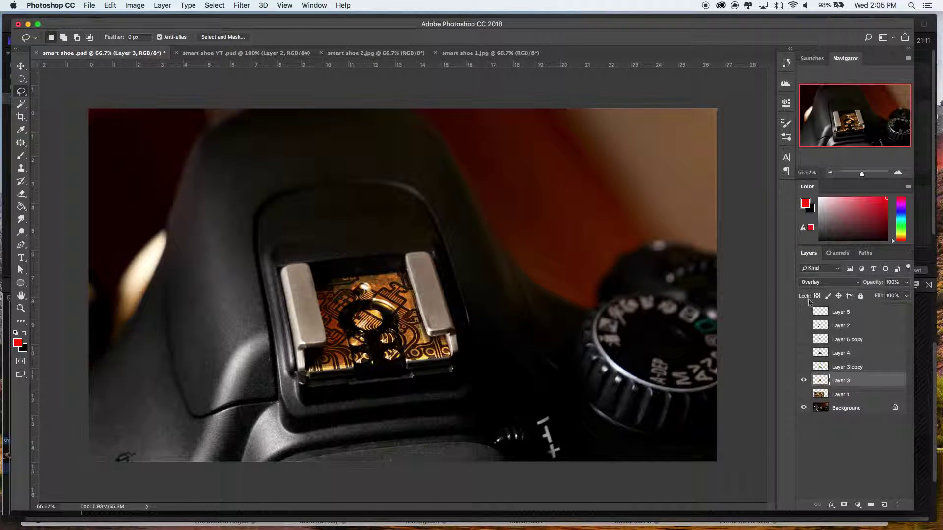
pyautogui.click(804, 353)
pyautogui.click(805, 339)
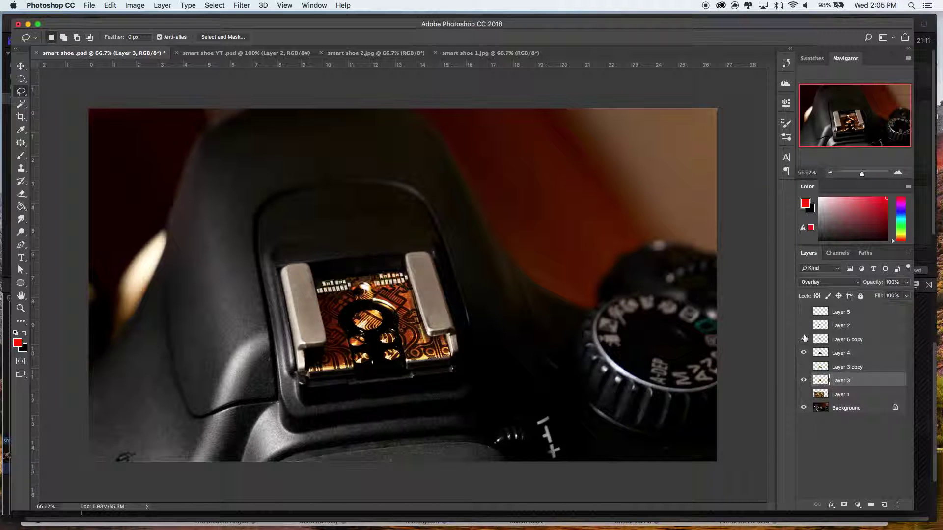
pyautogui.click(804, 328)
pyautogui.click(804, 327)
pyautogui.click(805, 313)
pyautogui.click(804, 314)
pyautogui.click(805, 314)
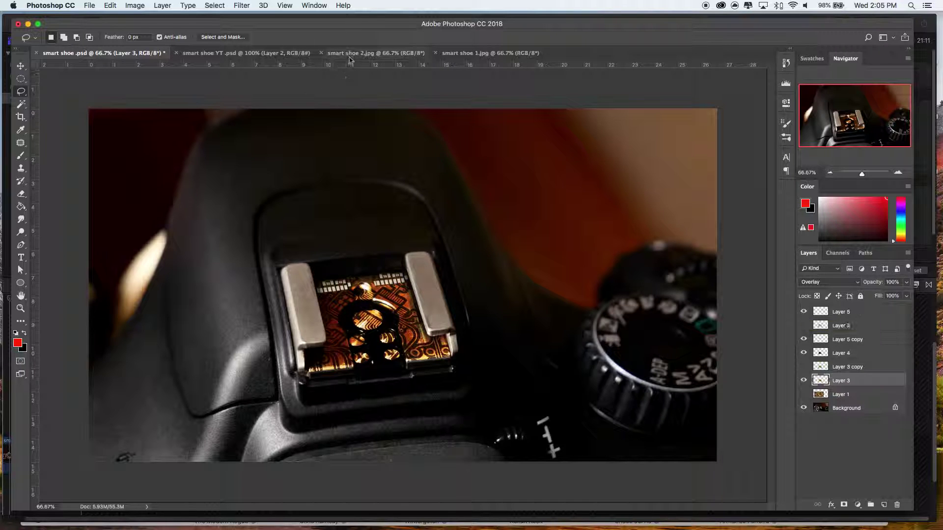
# Compare the exported images smart shoe 2.jpg and smart shoe 1.jpg.
pyautogui.click(351, 53)
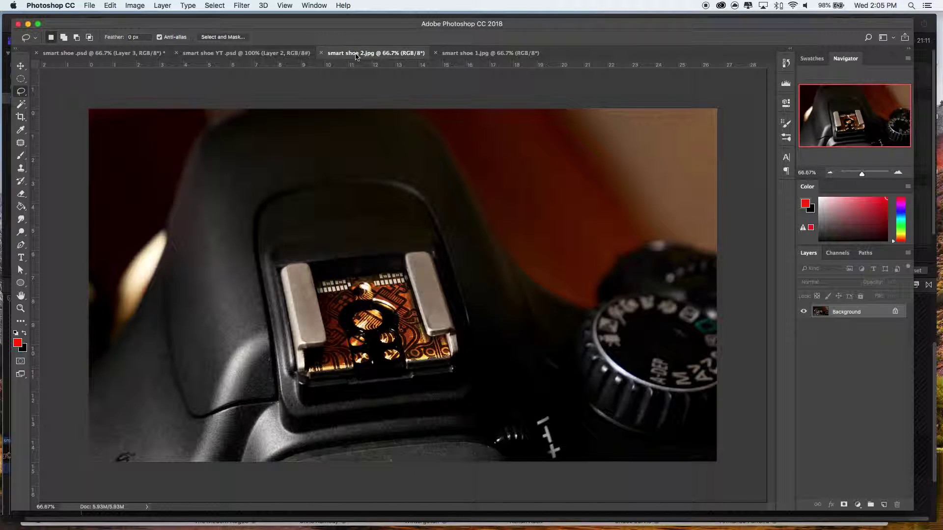
pyautogui.click(462, 53)
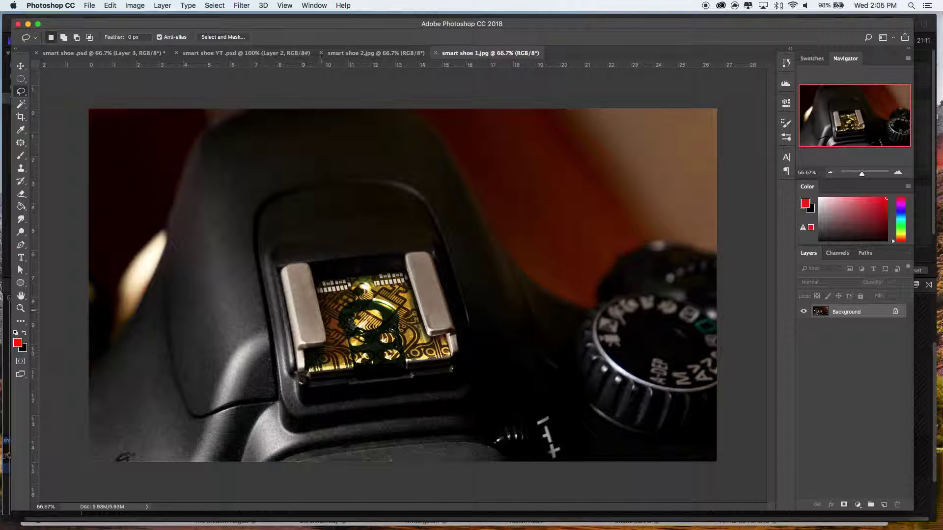
# Switch to Final Cut Pro, put the playhead at 2:06 and inspect the lowest wipe transition's settings, including Edge Treatment.
pyautogui.moveTo(369, 520)
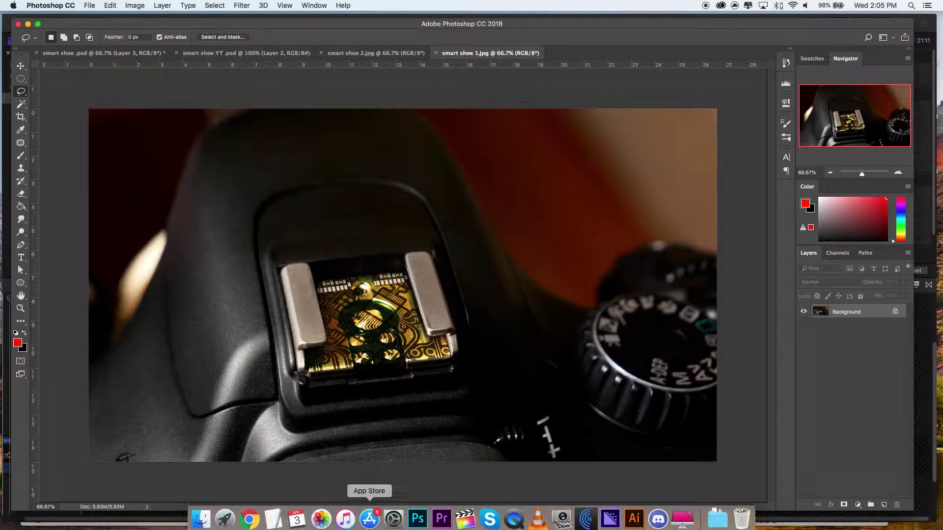
pyautogui.click(462, 516)
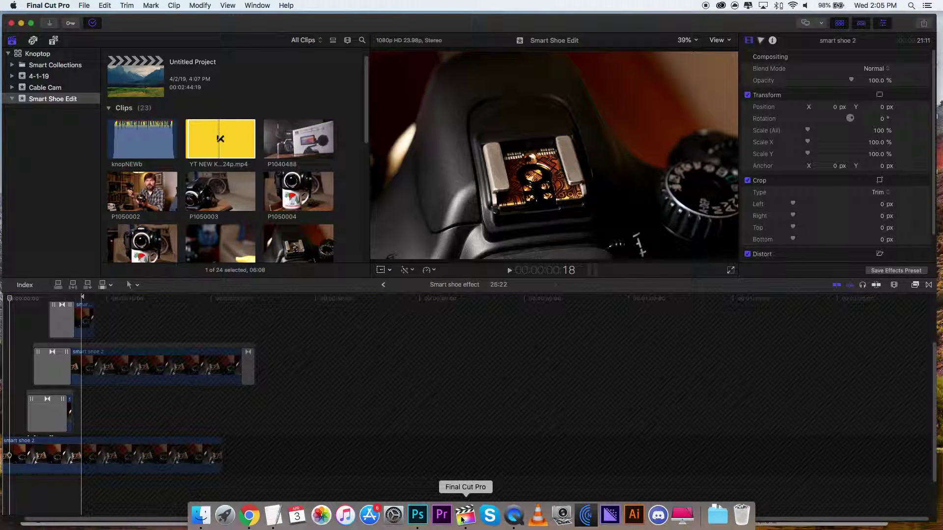
pyautogui.moveTo(23, 299)
pyautogui.mouseDown()
pyautogui.moveTo(15, 298)
pyautogui.moveTo(26, 298)
pyautogui.mouseUp()
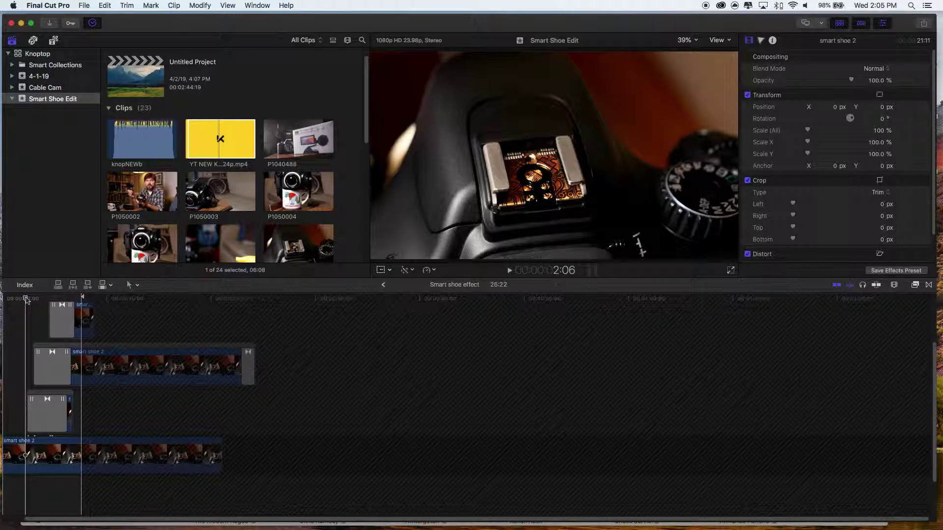
pyautogui.click(53, 422)
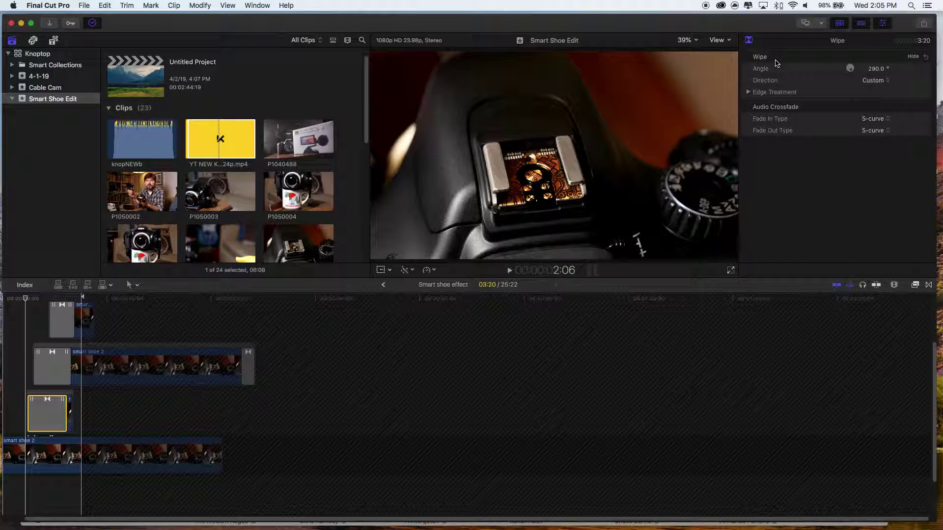
pyautogui.click(749, 93)
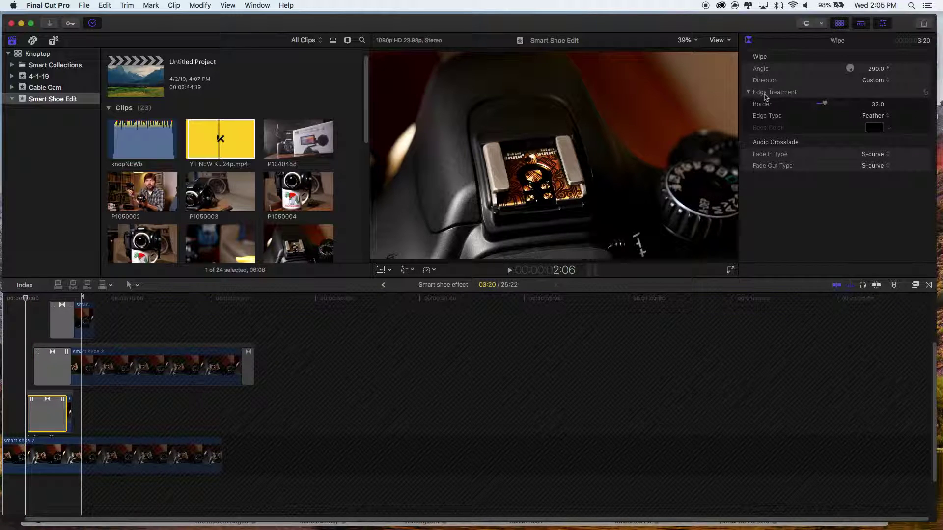
# Select the three upper connected clips together with their opening transitions and disable those clips.
pyautogui.moveTo(23, 298); pyautogui.dragTo(69, 418)
pyautogui.scroll(5, 35, 345)
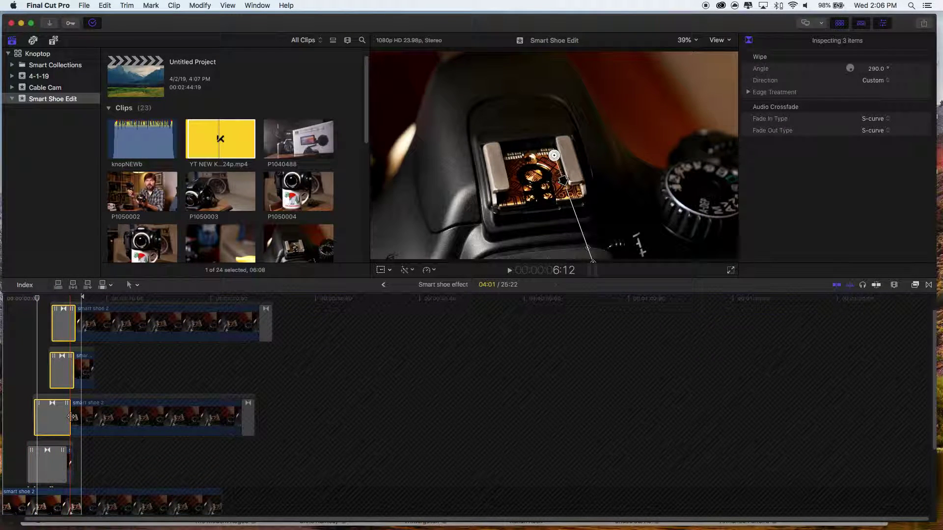
pyautogui.click(22, 318)
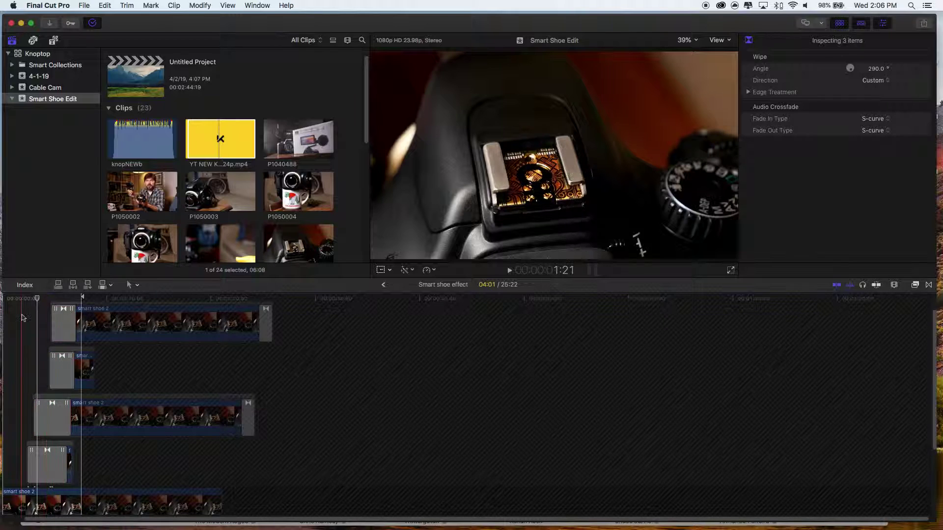
pyautogui.moveTo(22, 317); pyautogui.dragTo(131, 405)
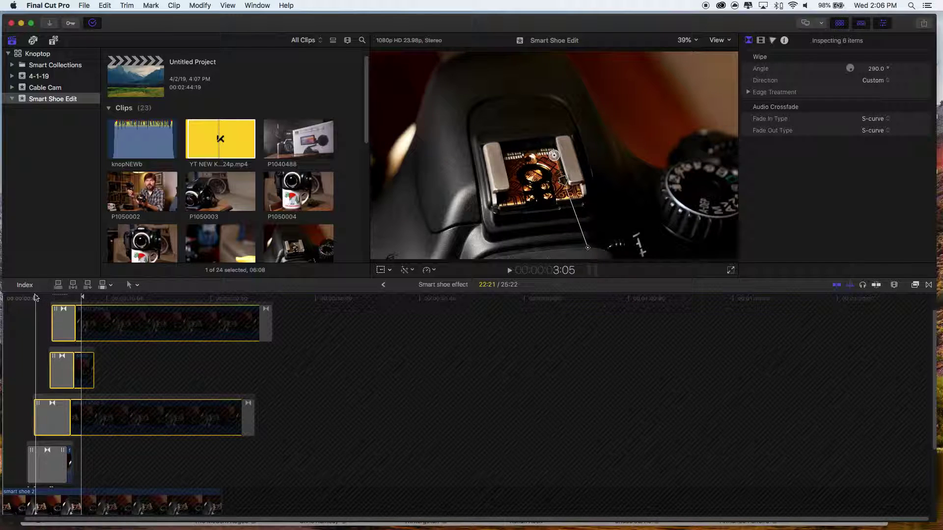
# Step and scrub through the lowest clip's wipe from about 3:05 to 4:20 to examine how it crosses the shoe.
pyautogui.press('Right')
pyautogui.press('Right')
pyautogui.press('Right')
pyautogui.press('Right')
pyautogui.press('Right')
pyautogui.press('Right')
pyautogui.press('Right')
pyautogui.press('Right')
pyautogui.press('Right')
pyautogui.press('Right')
pyautogui.press('Right')
pyautogui.press('Right')
pyautogui.press('Right')
pyautogui.press('Right')
pyautogui.press('Right')
pyautogui.press('Right')
pyautogui.press('Right')
pyautogui.press('Right')
pyautogui.press('Right')
pyautogui.press('Right')
pyautogui.press('Right')
pyautogui.press('Right')
pyautogui.press('Right')
pyautogui.press('Right')
pyautogui.press('Right')
pyautogui.press('Right')
pyautogui.press('Right')
pyautogui.press('Right')
pyautogui.press('Right')
pyautogui.press('Right')
pyautogui.press('Right')
pyautogui.press('Right')
pyautogui.press('Right')
pyautogui.press('Right')
pyautogui.press('Right')
pyautogui.press('Right')
pyautogui.press('Right')
pyautogui.press('Right')
pyautogui.press('Right')
pyautogui.press('Right')
pyautogui.press('Right')
pyautogui.press('Right')
pyautogui.press('Right')
pyautogui.press('Right')
pyautogui.press('Right')
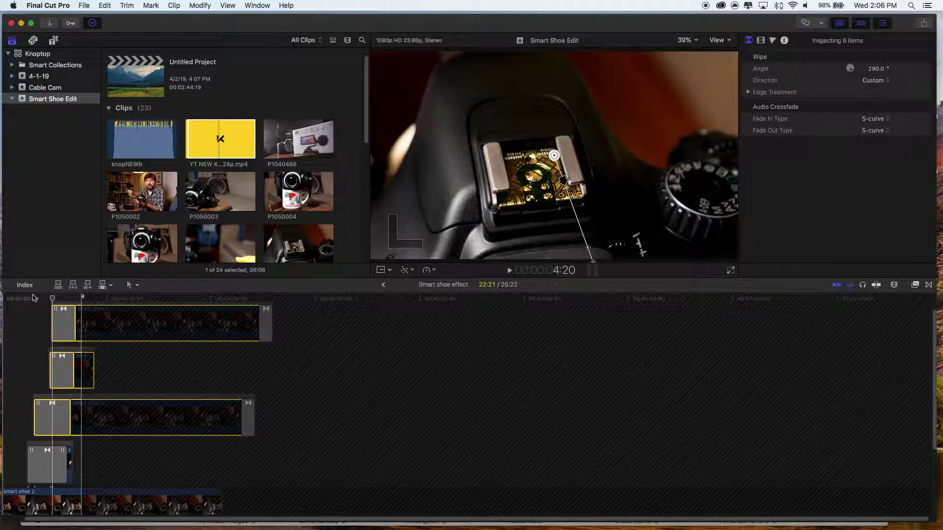
pyautogui.moveTo(41, 298)
pyautogui.mouseDown()
pyautogui.moveTo(30, 298)
pyautogui.moveTo(61, 298)
pyautogui.moveTo(49, 298)
pyautogui.mouseUp()
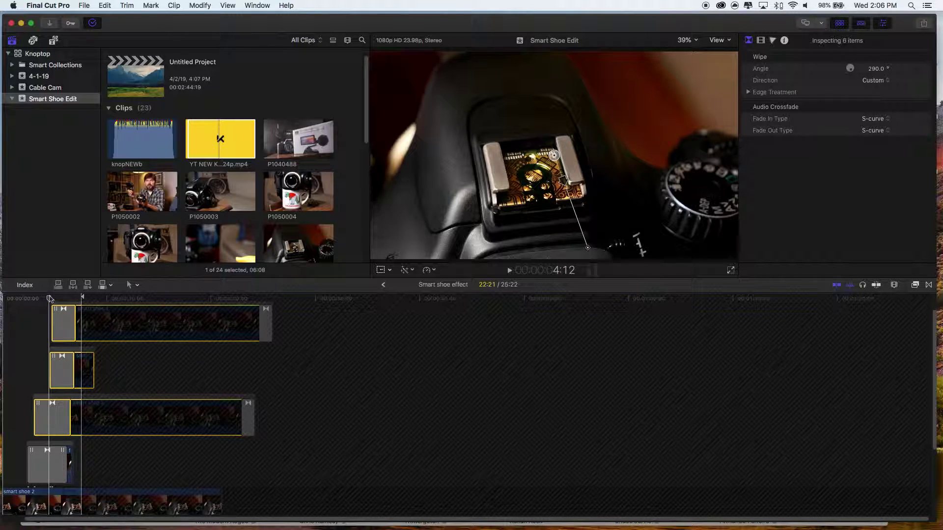
# Re-enable the smart shoe 2 clip in the storyline directly above the lowest wipe clip.
pyautogui.click(35, 374)
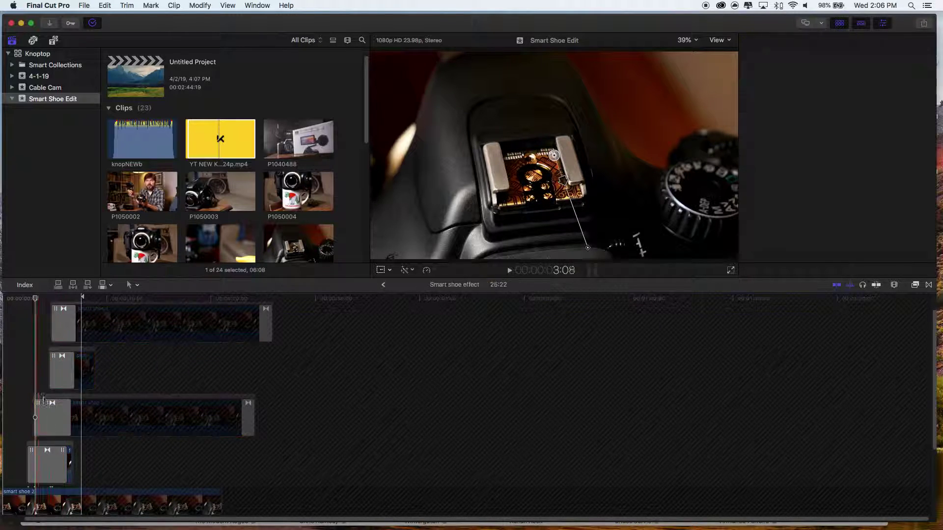
pyautogui.click(51, 399)
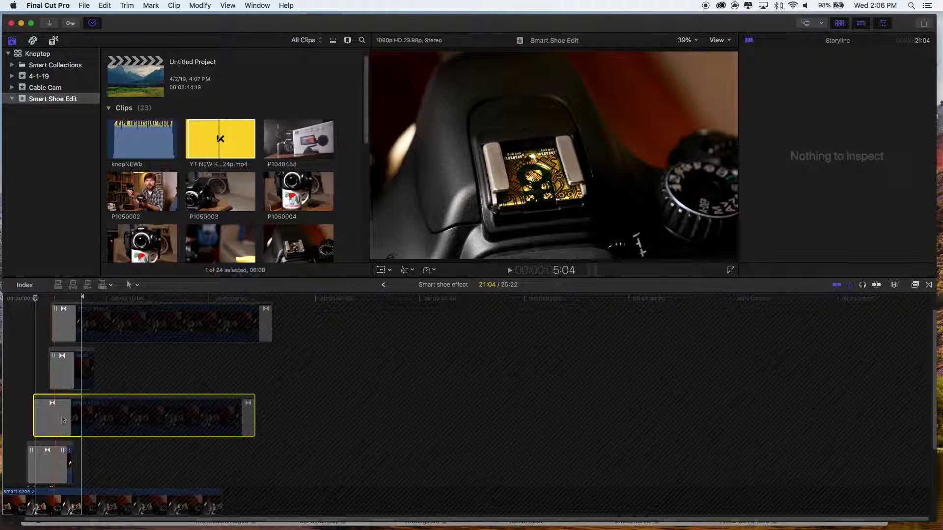
pyautogui.click(84, 421)
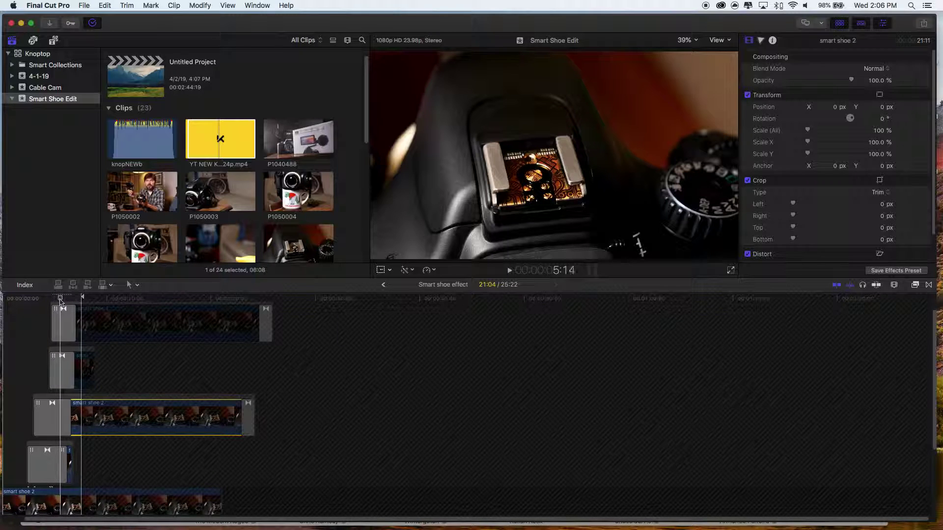
# Play and scrub the two lowest wipes between about 3:23 and 5:14 to check the moving glow.
pyautogui.press('space')
pyautogui.press('space')
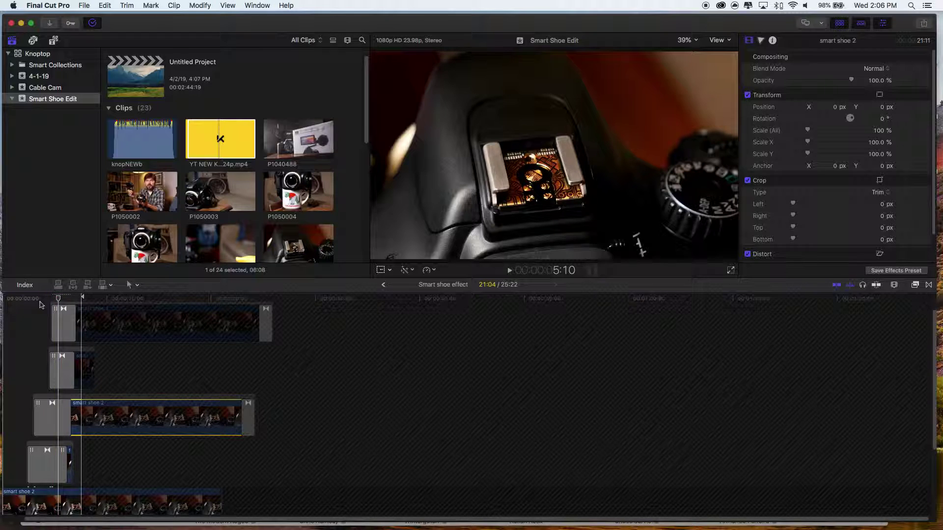
pyautogui.click(44, 299)
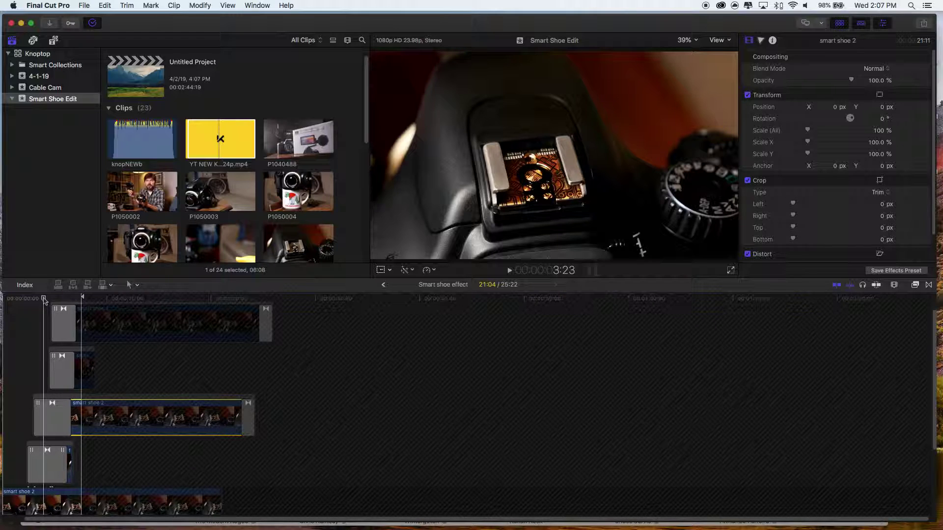
pyautogui.click(47, 299)
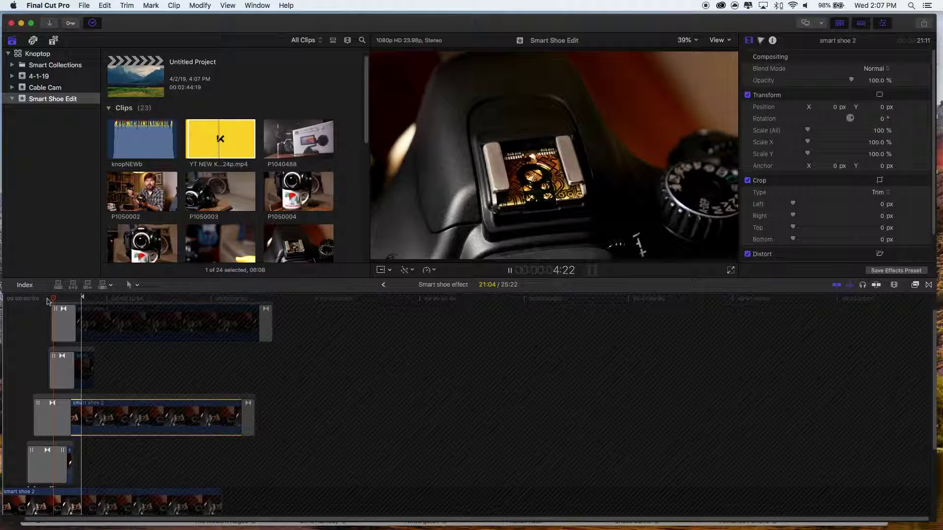
# Re-enable the two uppermost clips with their opening transitions and play the combined wipes from about 2:22 to 6:00.
pyautogui.press('space')
pyautogui.moveTo(33, 311); pyautogui.dragTo(83, 359)
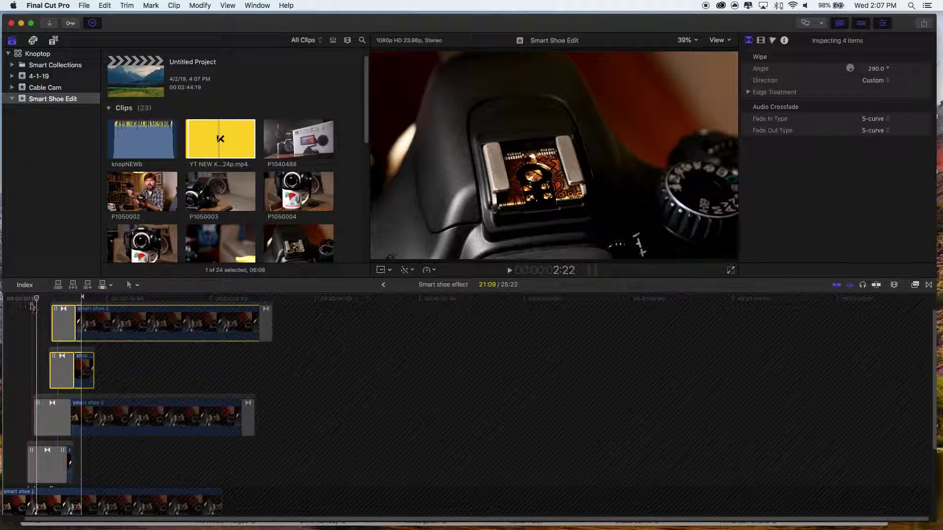
pyautogui.press('space')
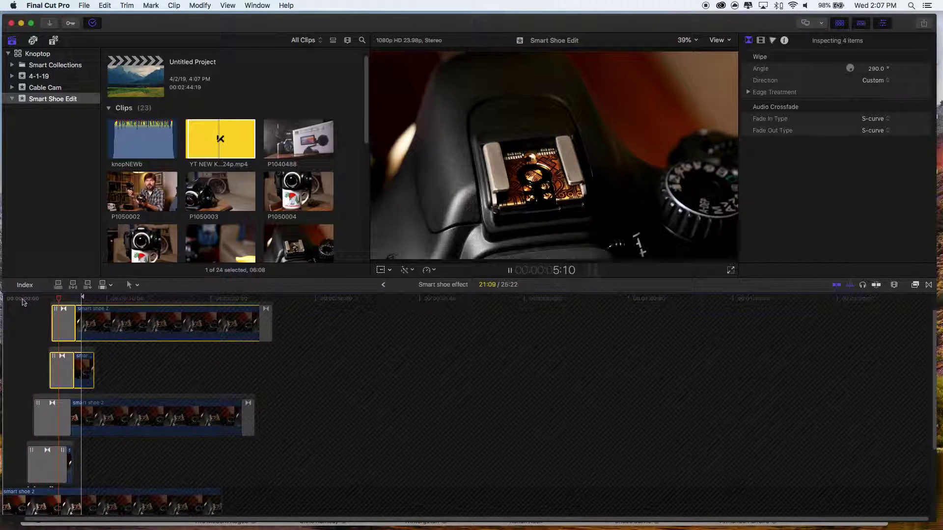
pyautogui.press('space')
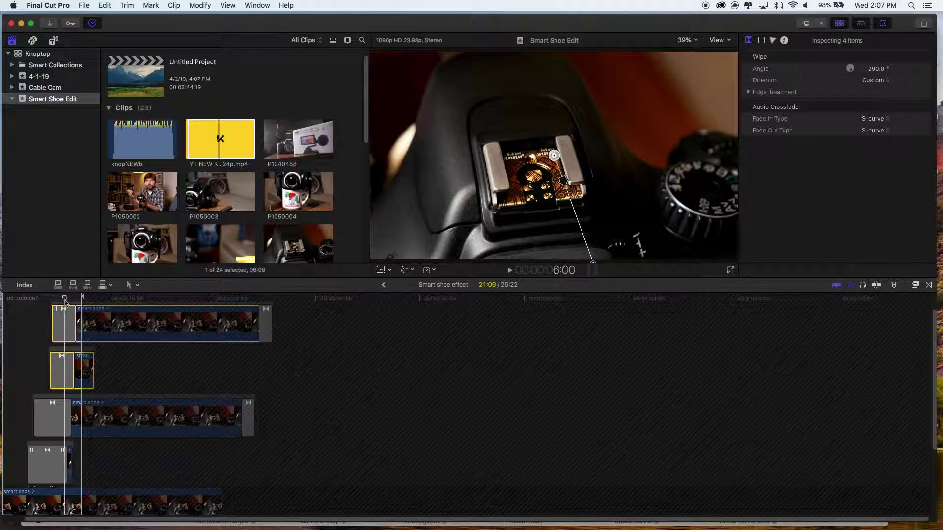
# Reveal the edge treatment settings of the selected wipes and scrub back across the glow to about 3:20.
pyautogui.click(748, 92)
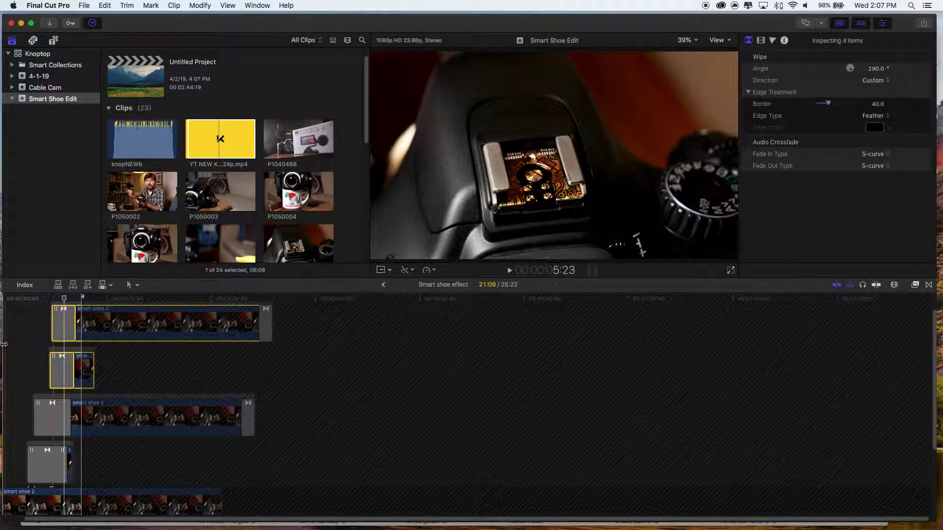
pyautogui.moveTo(66, 299); pyautogui.dragTo(43, 301)
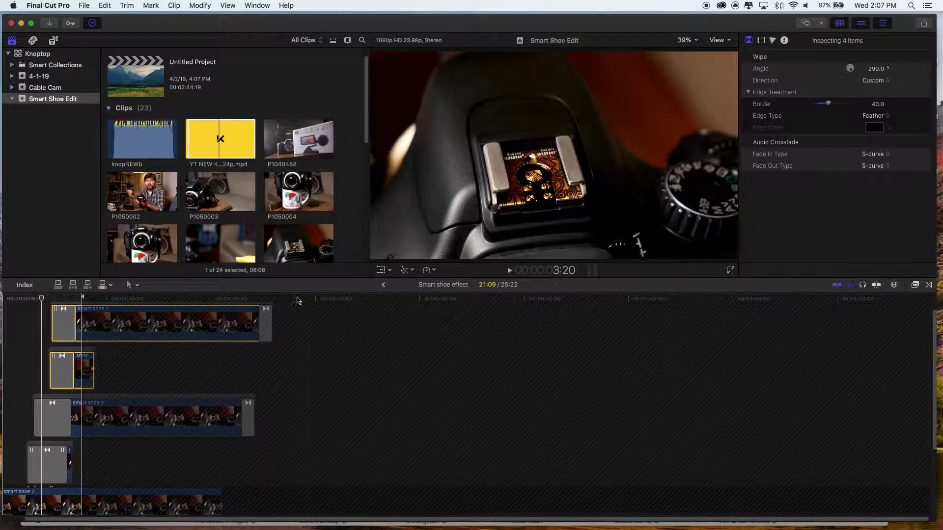
pyautogui.moveTo(39, 299)
pyautogui.mouseDown()
pyautogui.moveTo(22, 300)
pyautogui.moveTo(42, 300)
pyautogui.mouseUp()
# Return to the main project and scrub through the Smart shoe effect clip to examine its Gaussian and Dazzle effects.
pyautogui.click(384, 285)
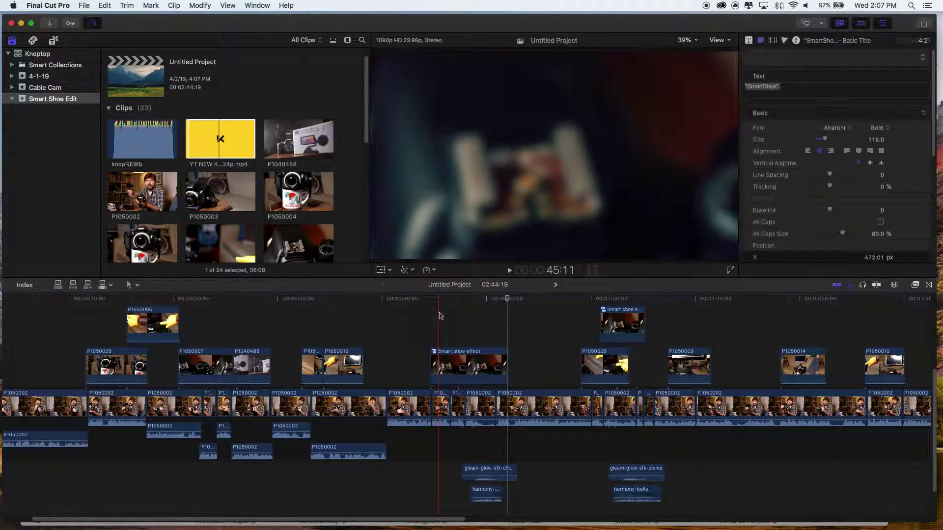
pyautogui.click(457, 362)
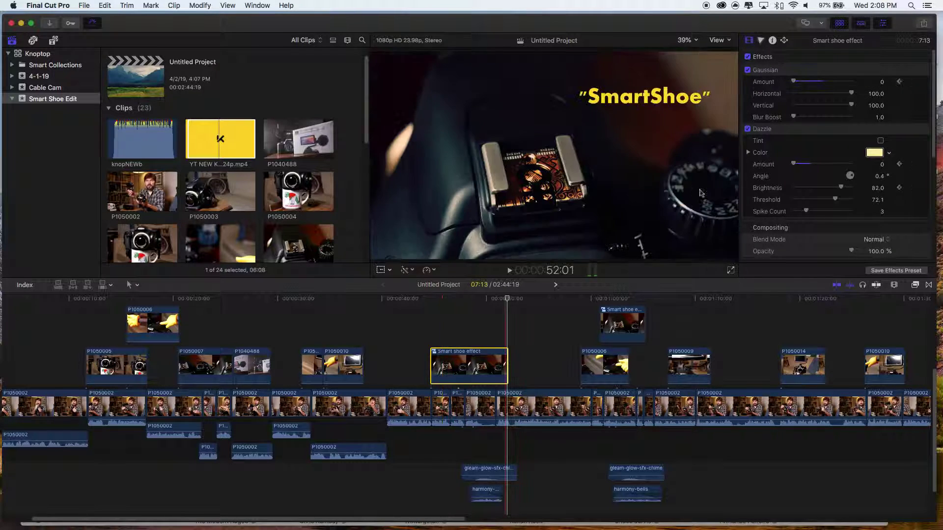
pyautogui.click(436, 299)
pyautogui.moveTo(436, 300); pyautogui.dragTo(479, 295)
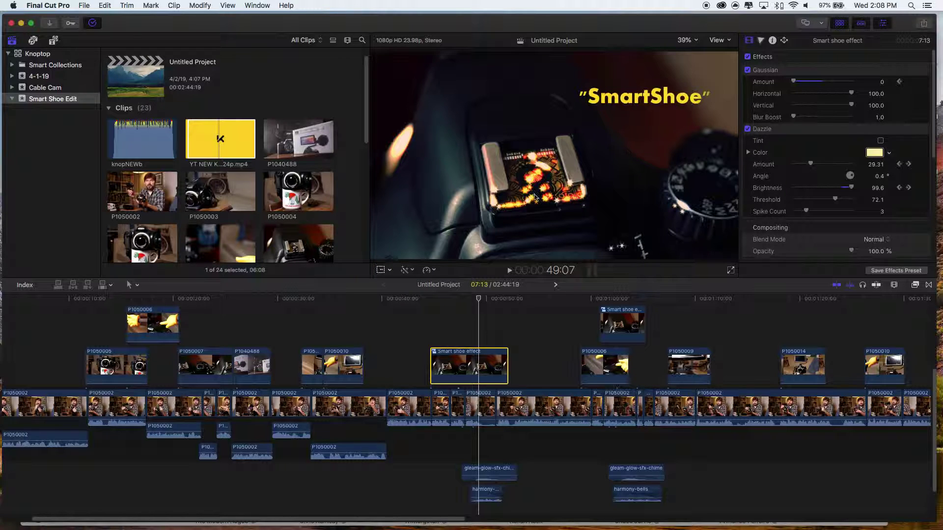
# Show the Smart shoe effect clip's video animation to examine its effect keyframes, collapse it, and scrub across the clip.
pyautogui.rightClick(470, 365)
pyautogui.click(504, 454)
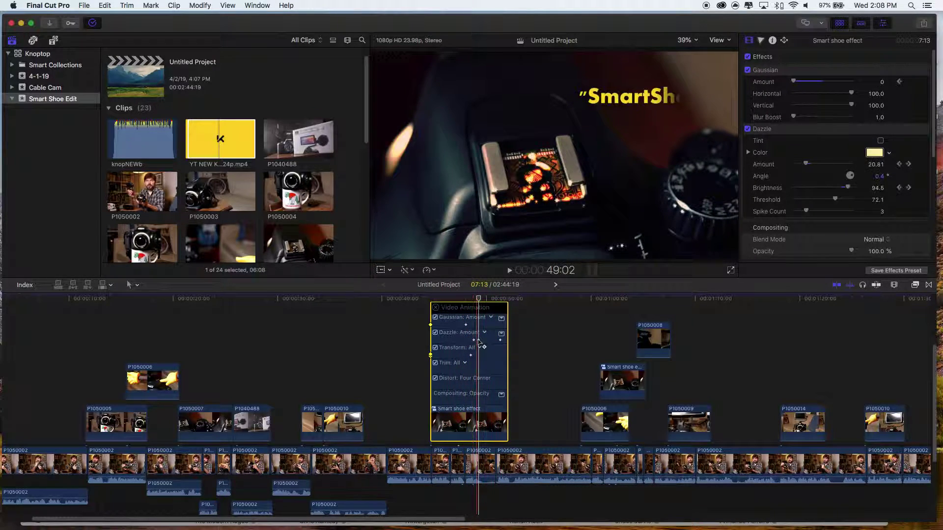
pyautogui.rightClick(474, 428)
pyautogui.click(512, 453)
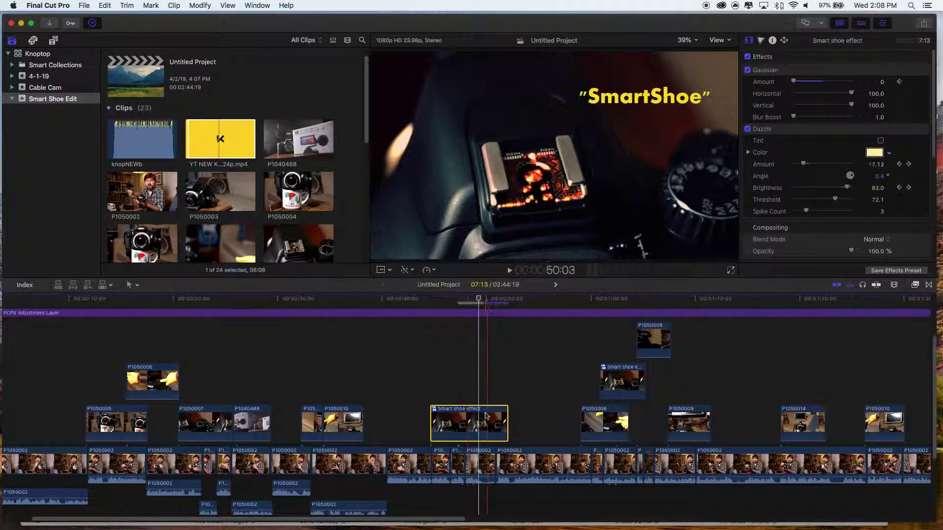
pyautogui.moveTo(416, 305); pyautogui.dragTo(506, 300)
pyautogui.rightClick(440, 421)
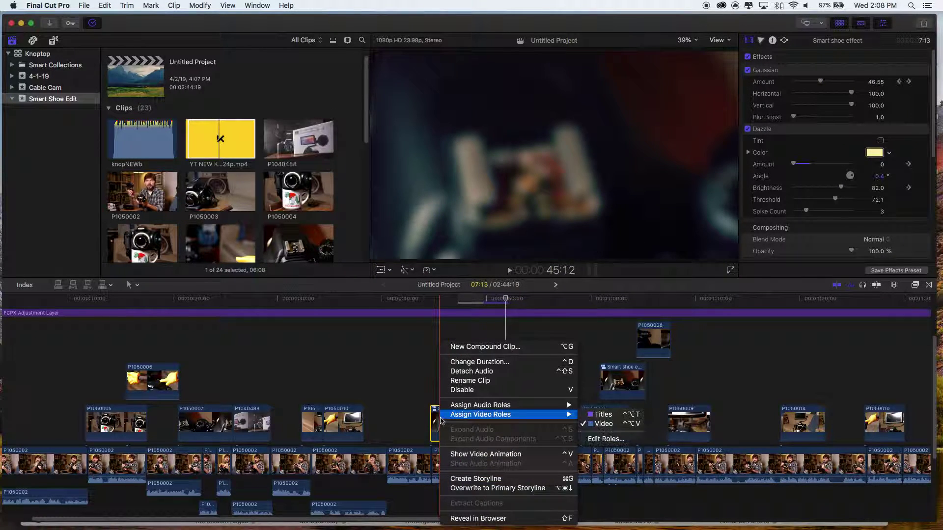
pyautogui.click(483, 454)
# Open the Smart shoe effect compound clip and display the installed transitions alongside its stacked wipe clips.
pyautogui.doubleClick(455, 424)
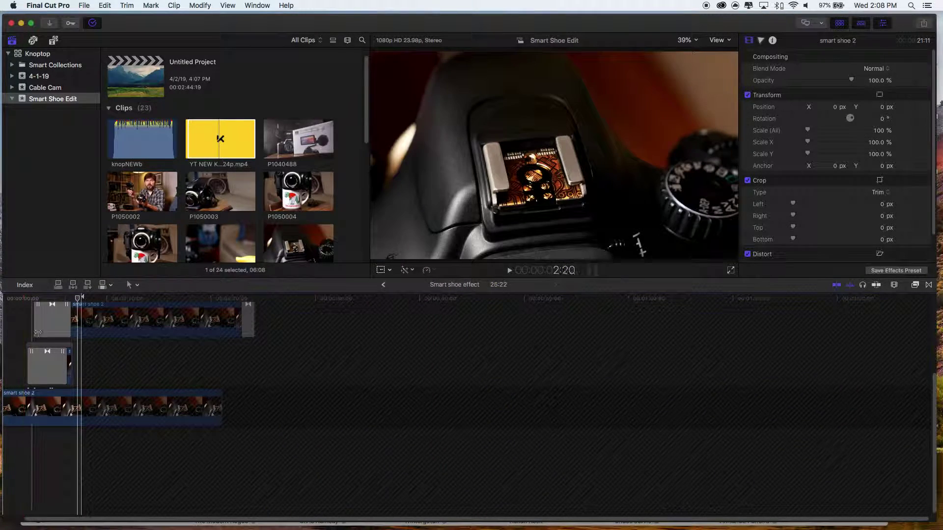
pyautogui.scroll(5, 56, 342)
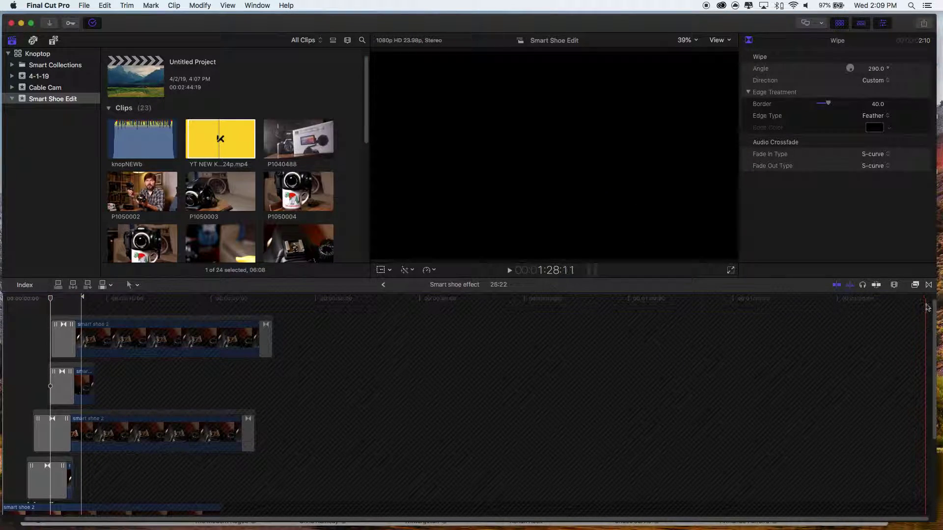
pyautogui.click(928, 285)
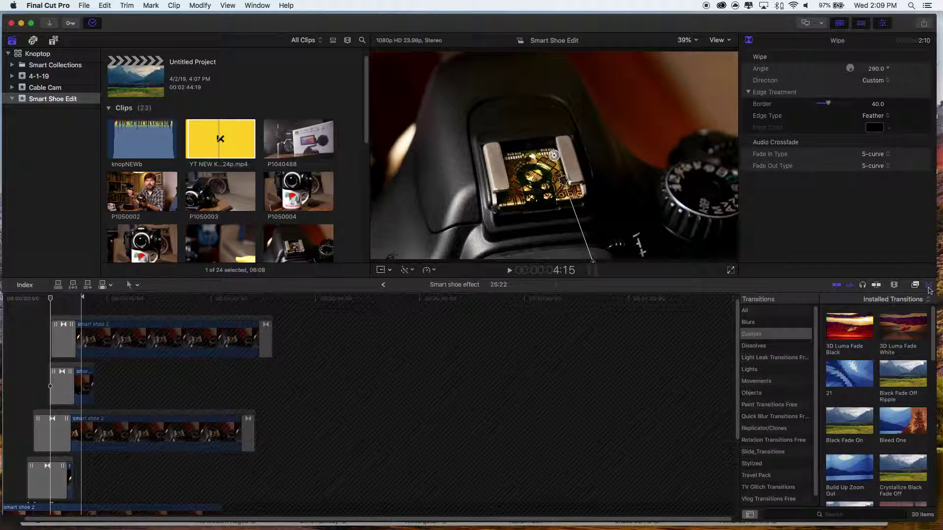
pyautogui.moveTo(934, 319)
pyautogui.mouseDown()
pyautogui.moveTo(934, 335)
pyautogui.moveTo(935, 321)
pyautogui.mouseUp()
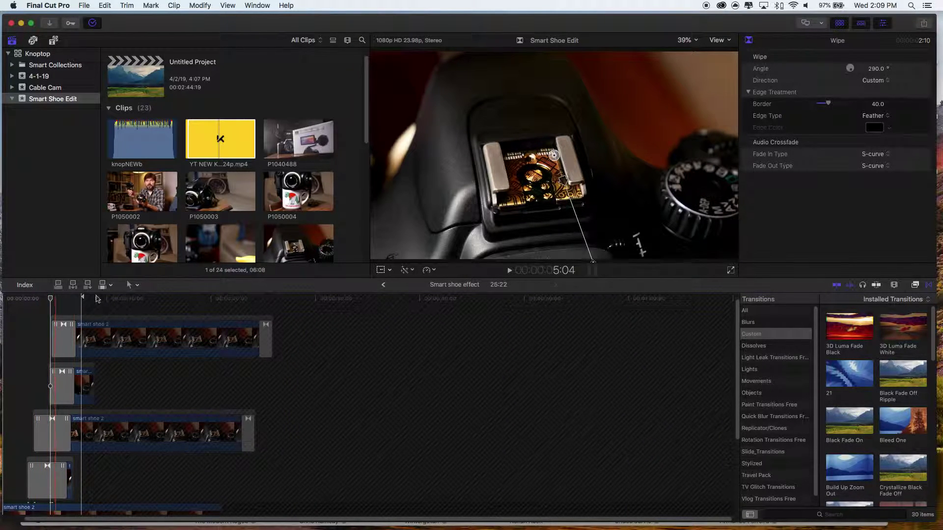
# Return to the main project timeline and hide the transitions browser.
pyautogui.click(384, 285)
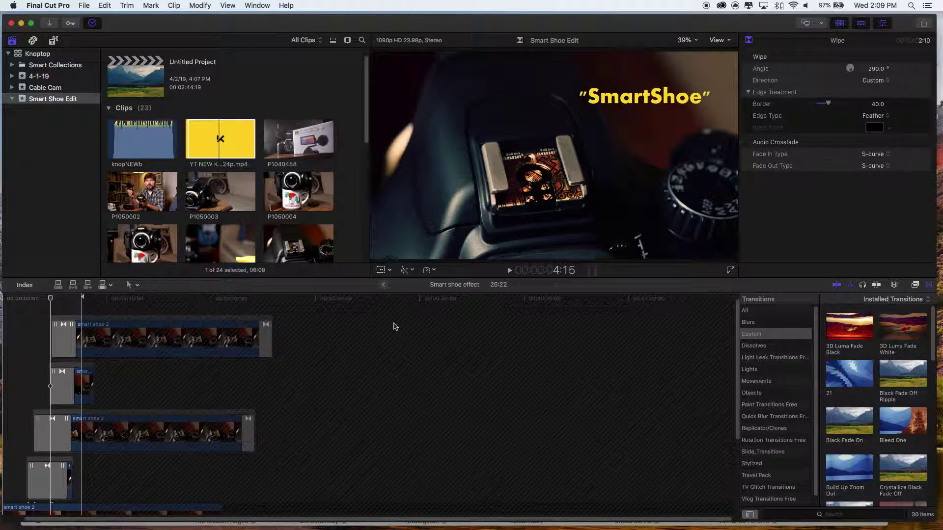
pyautogui.click(930, 286)
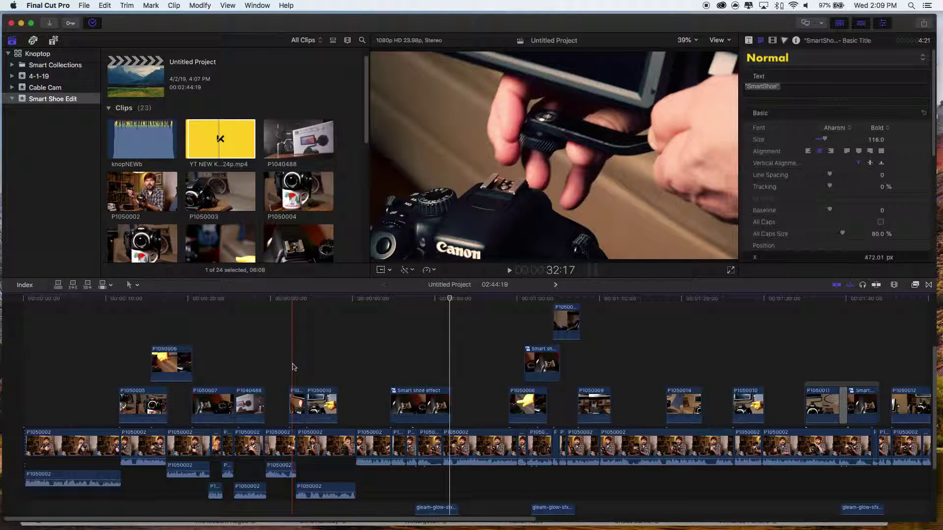
# Select the FCPX Adjustment Layer above the project clips and toggle it off and on to compare the image.
pyautogui.scroll(3, 293, 368)
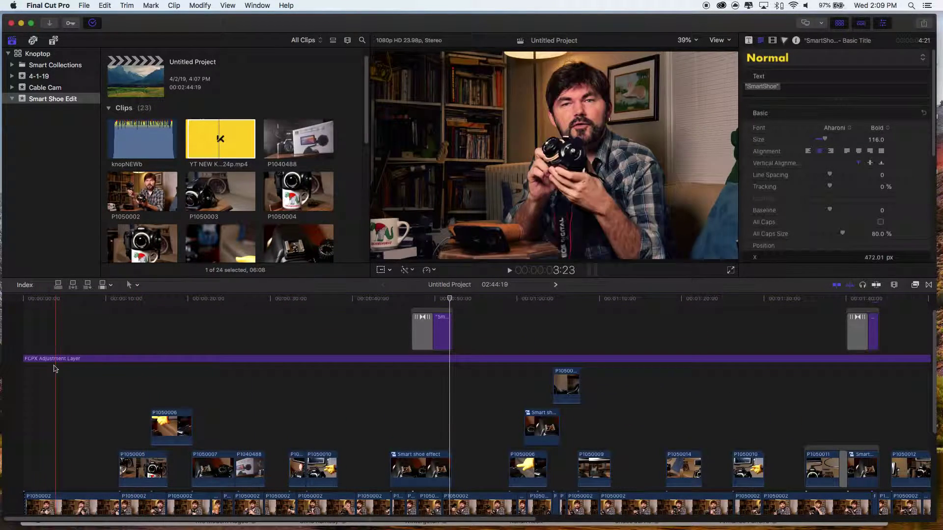
pyautogui.click(46, 359)
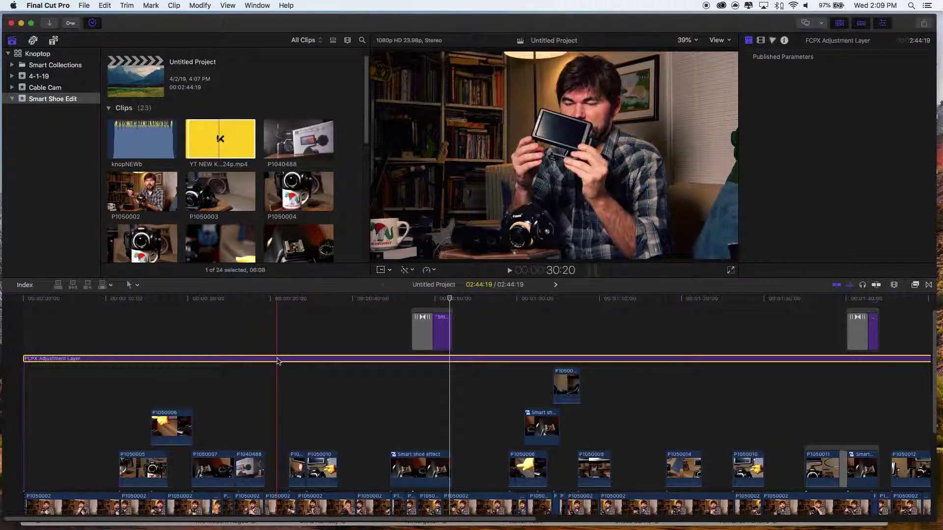
pyautogui.press('v')
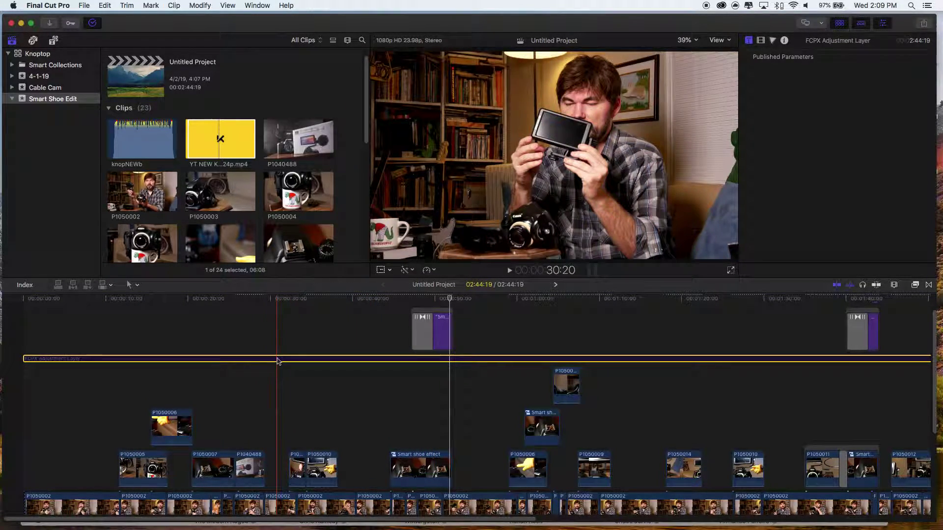
pyautogui.press('v')
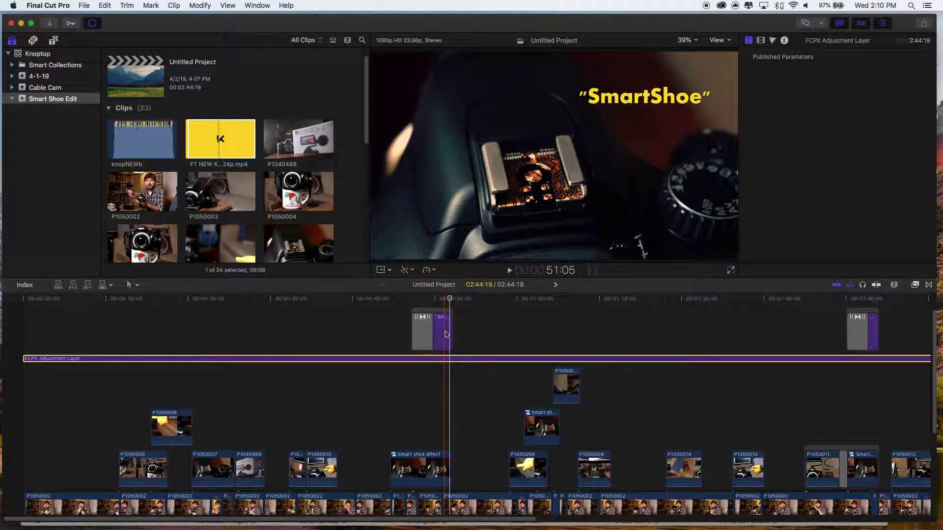
# Zoom out to review the whole project timeline and play the YT NEW Knoptop Slam clip from the event's clips.
pyautogui.press('super+minus')
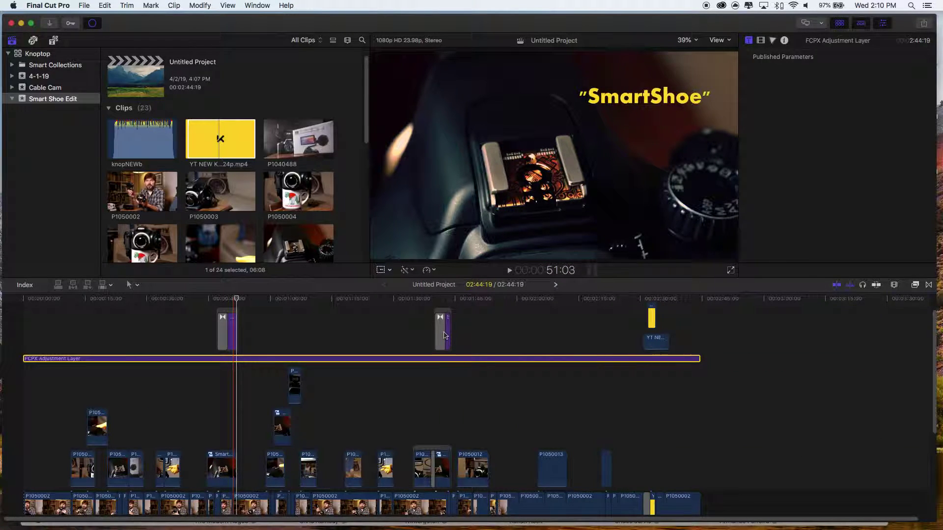
pyautogui.scroll(-3, 411, 411)
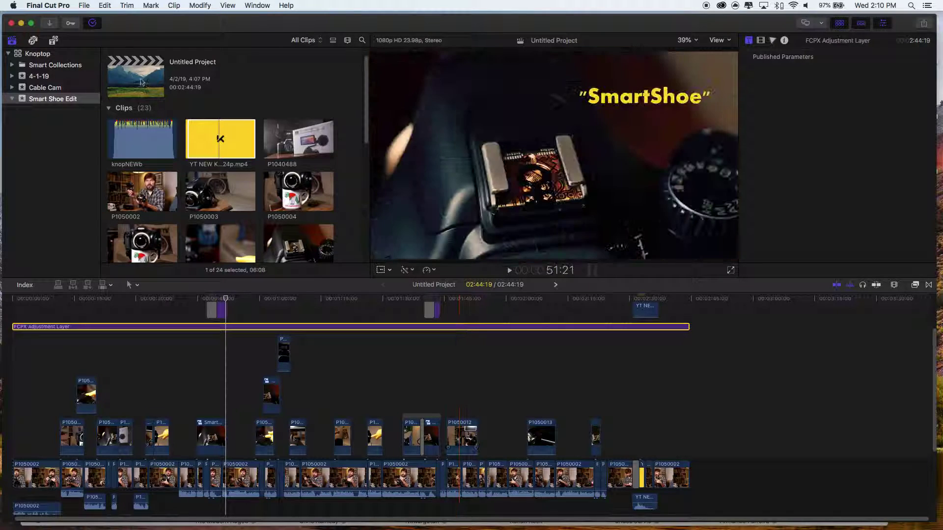
pyautogui.press('space')
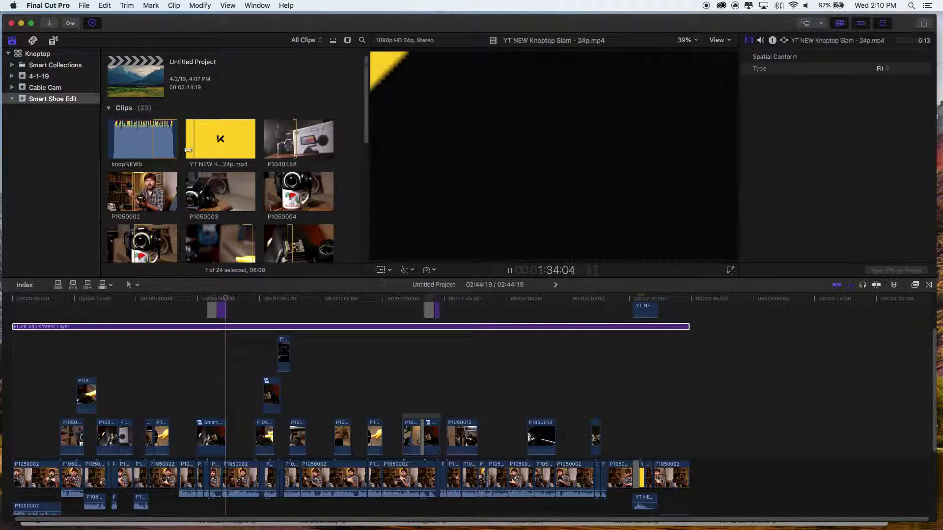